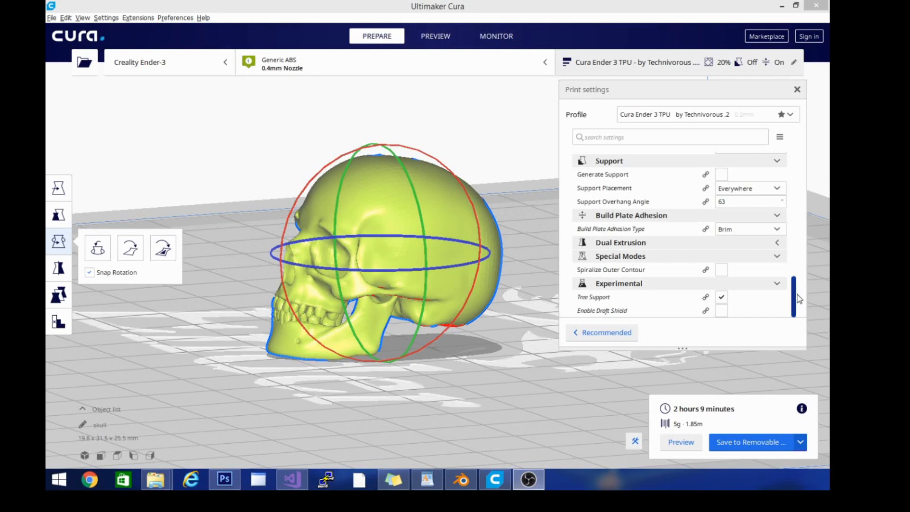
- Set the Horizontal Expansion to 0 mm in the shell settings and slice the skull model
drag(794, 298, 803, 154)
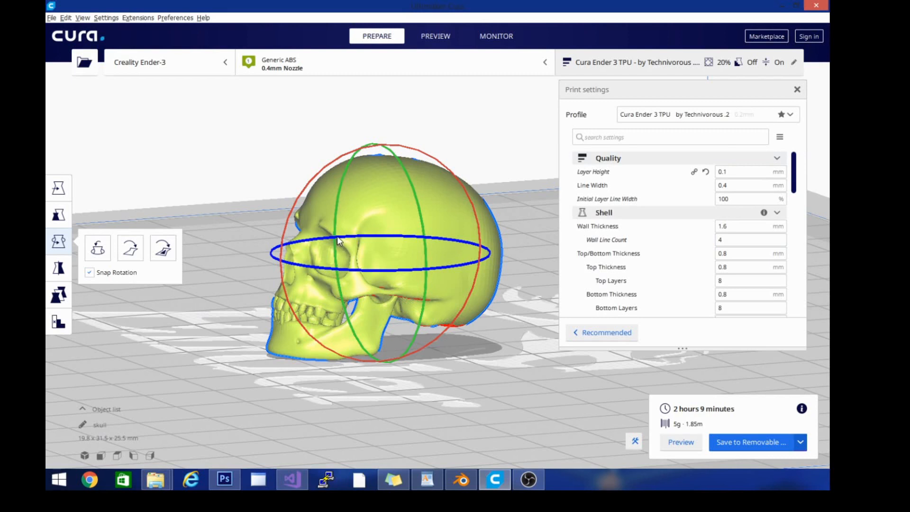
mouse_move(734, 172)
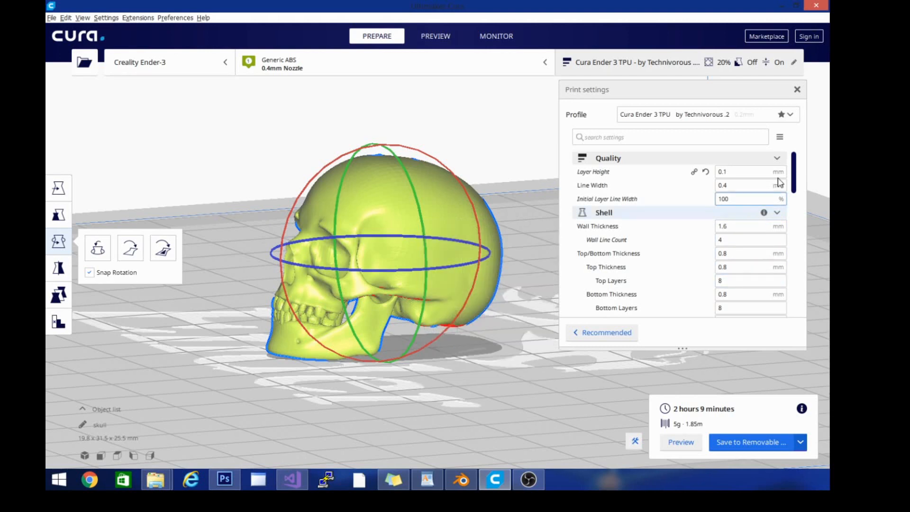
drag(795, 181, 795, 206)
right_click(795, 209)
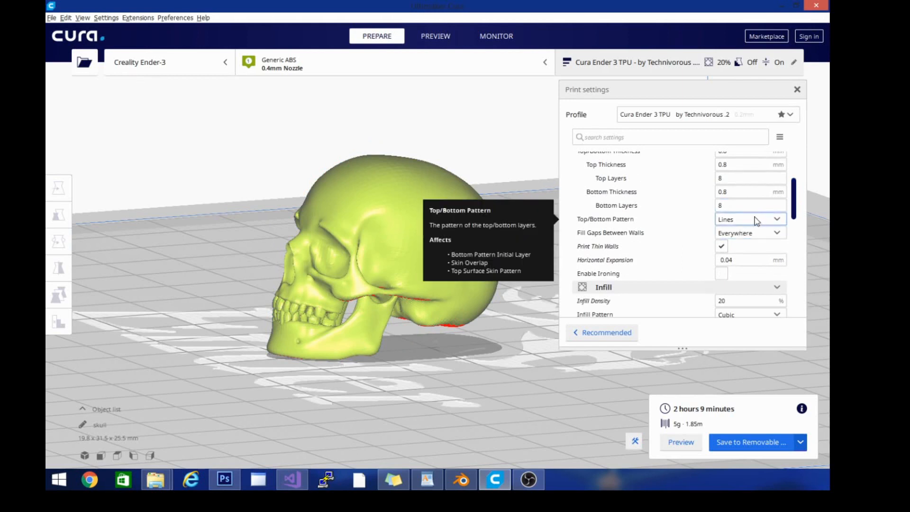
drag(795, 206, 796, 220)
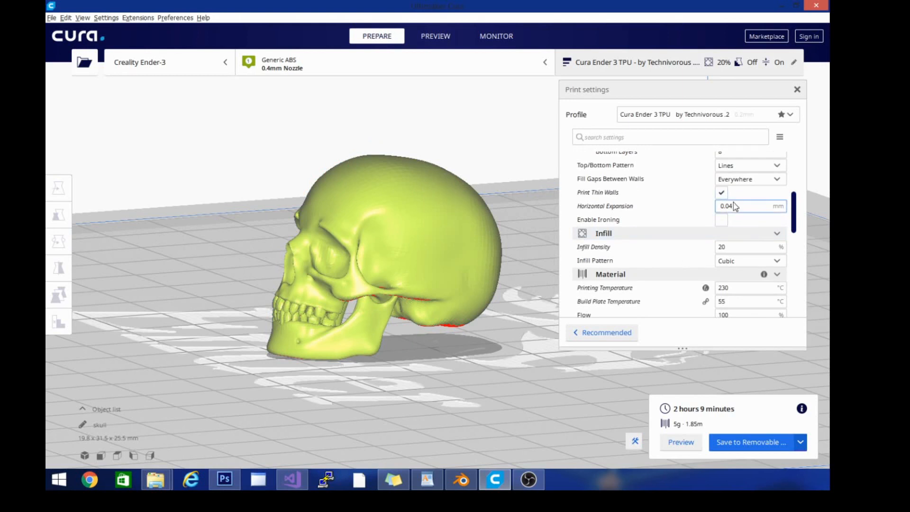
double_click(732, 204)
text(0)
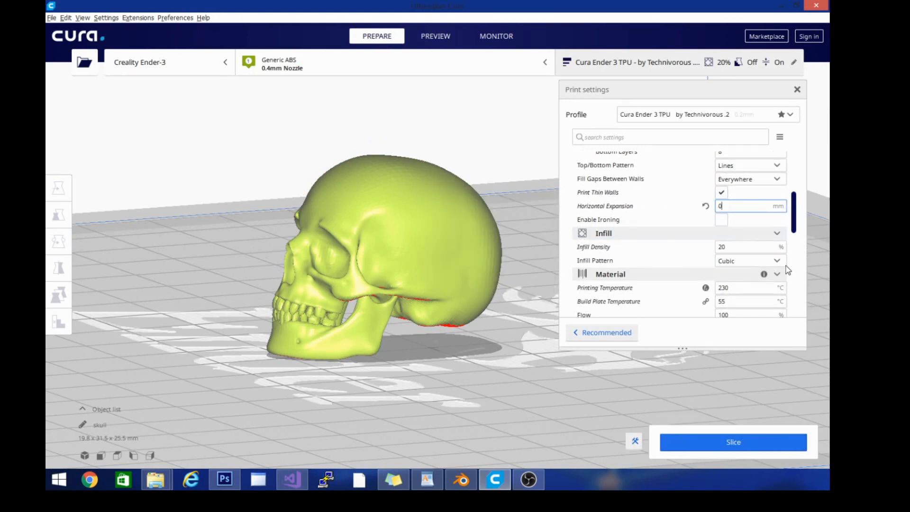
click(750, 440)
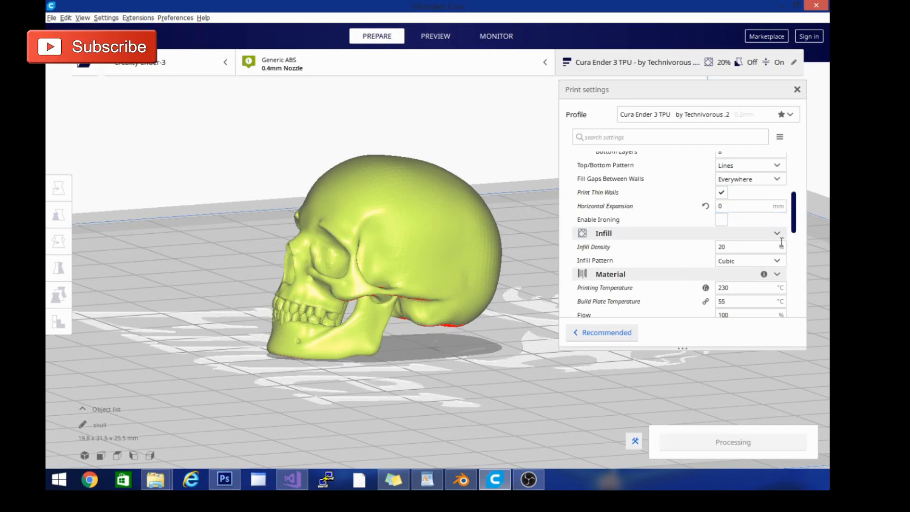
- Review the infill, printing temperature, build plate temperature and retraction distance and speed settings of the TPU profile
scroll(793, 218, down, 3)
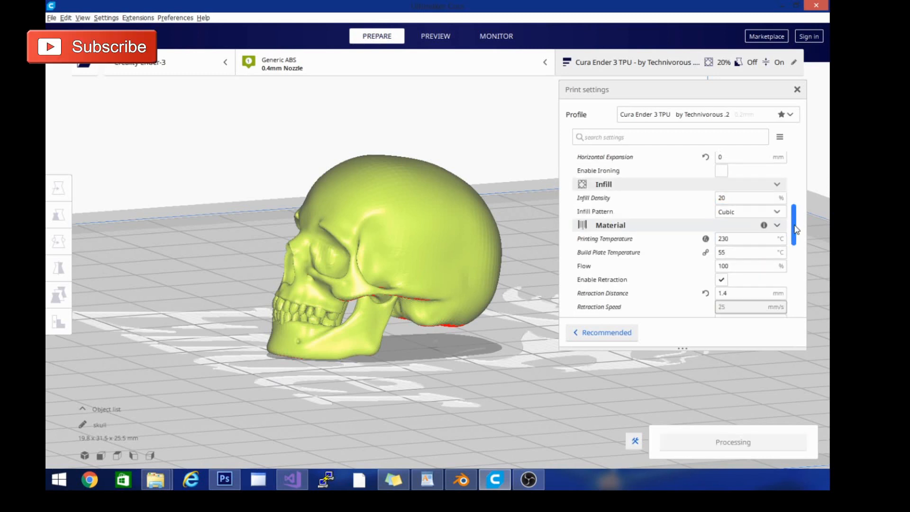
right_click(794, 218)
click(793, 214)
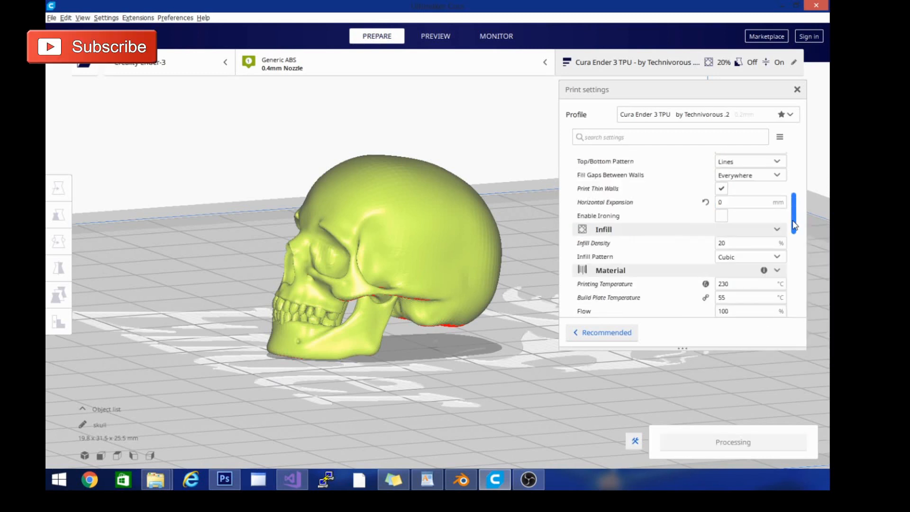
drag(794, 221, 794, 229)
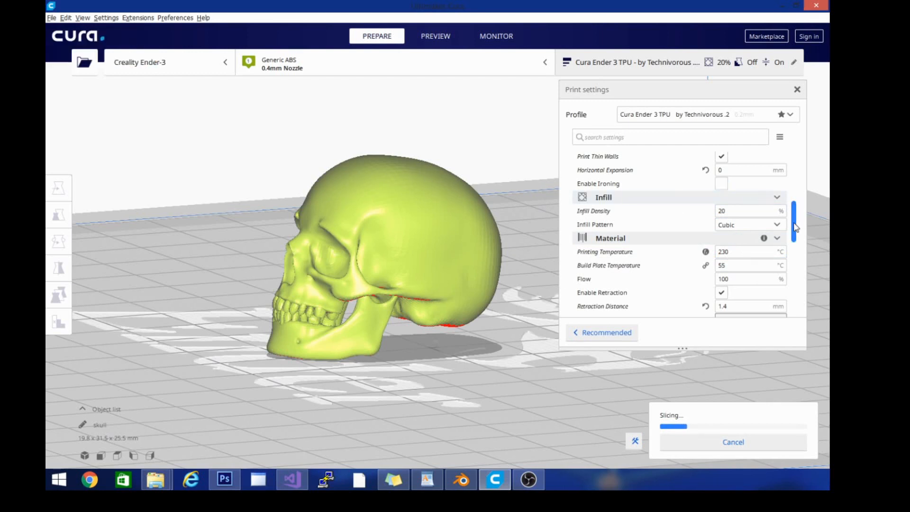
drag(796, 227, 800, 247)
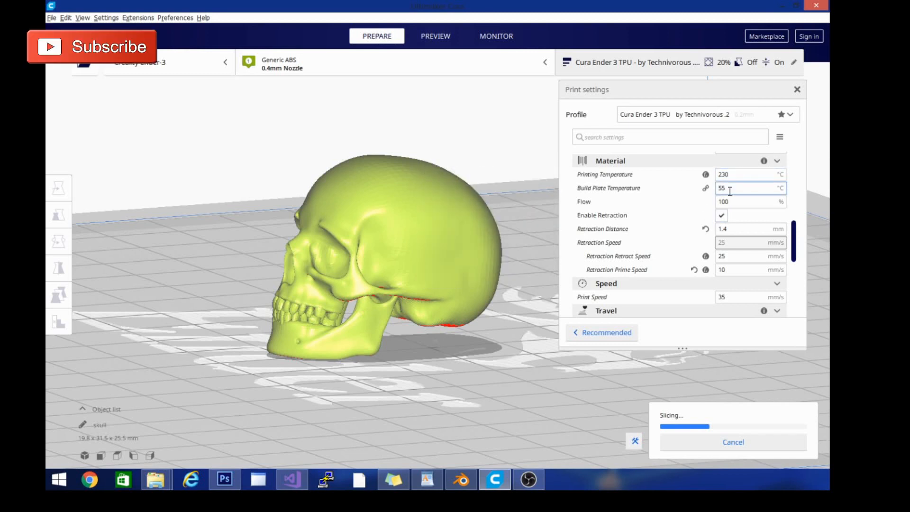
mouse_move(727, 188)
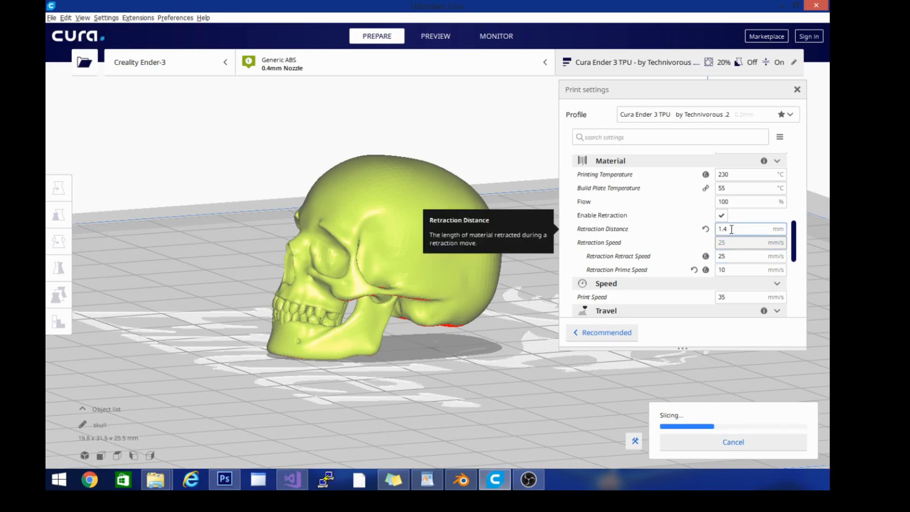
click(730, 255)
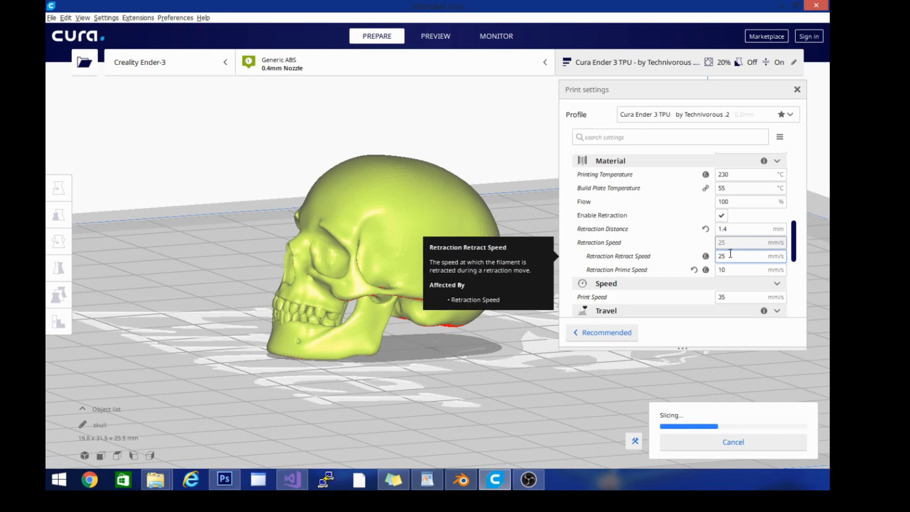
drag(730, 255, 714, 256)
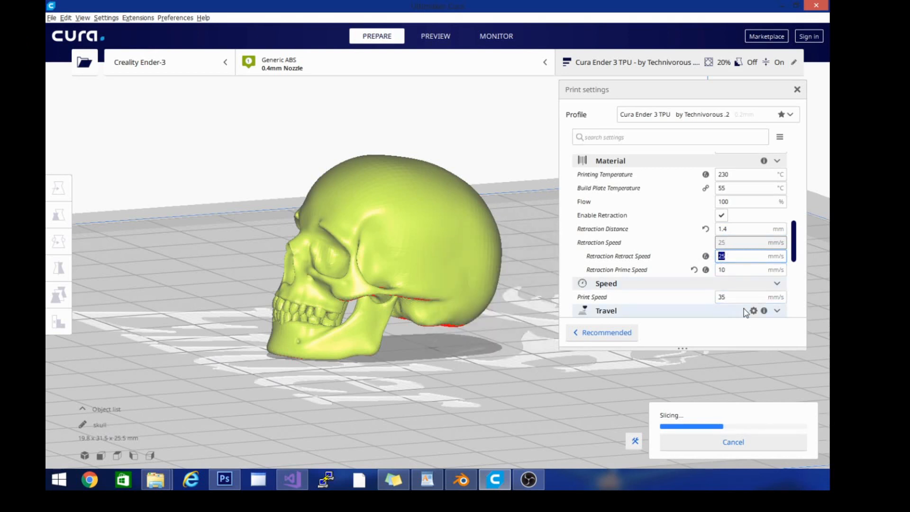
click(732, 270)
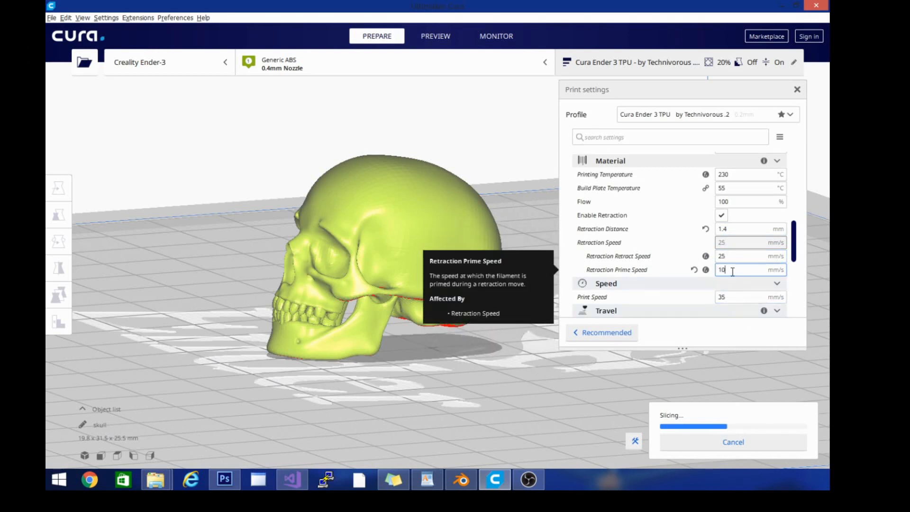
double_click(732, 270)
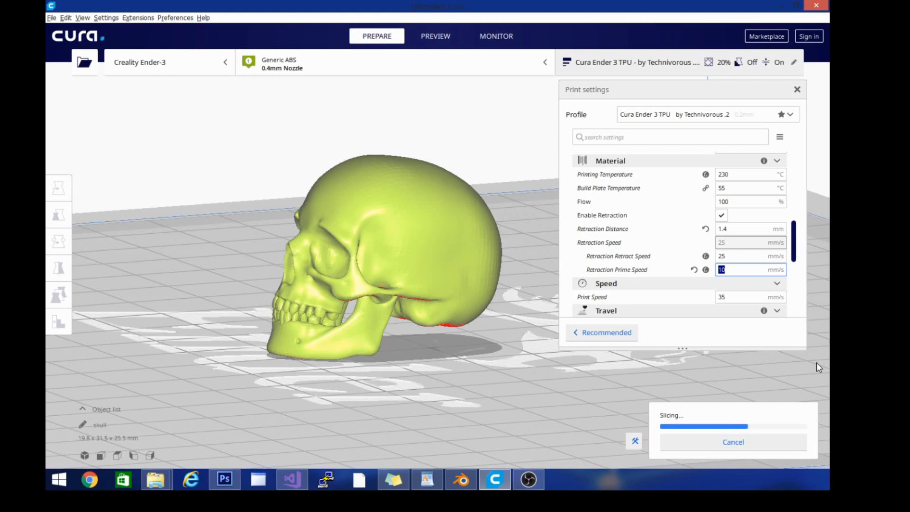
mouse_move(670, 271)
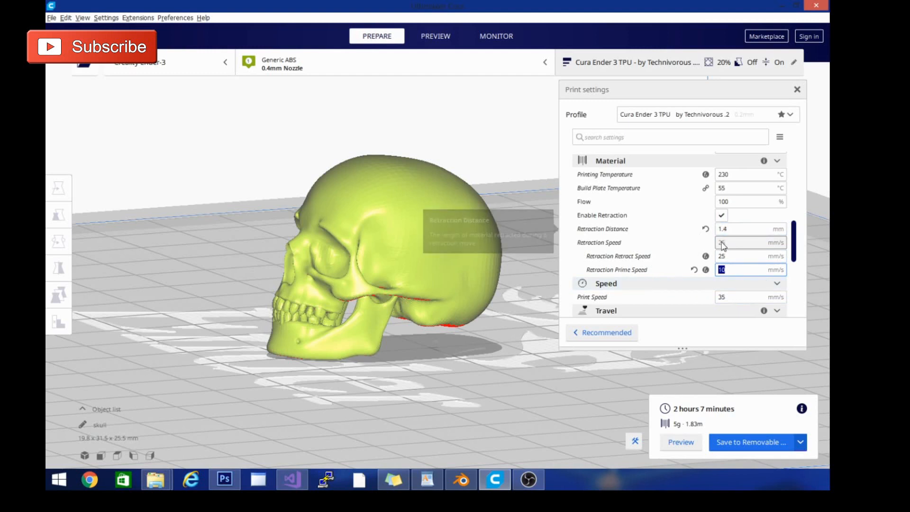
- Examine the print speed, Z hop and print cooling settings of the TPU profile
mouse_move(693, 251)
scroll(693, 251, down, 2)
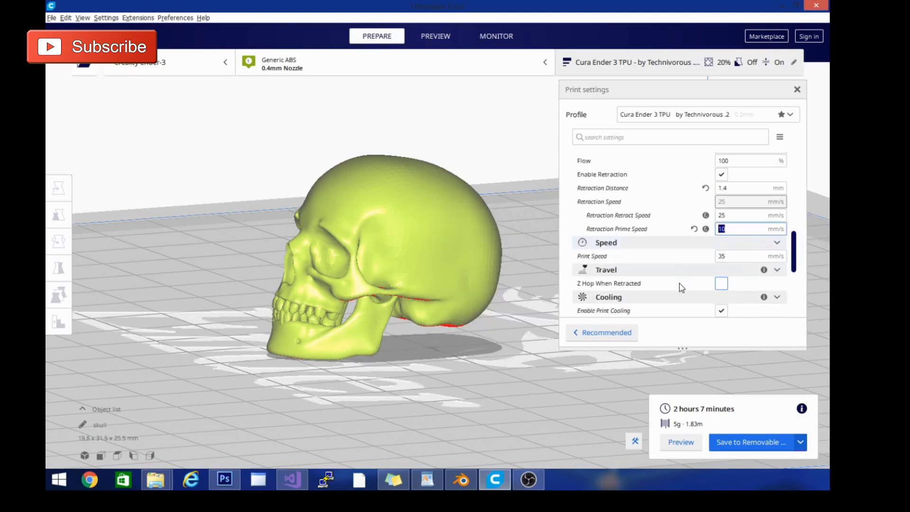
scroll(682, 284, down, 2)
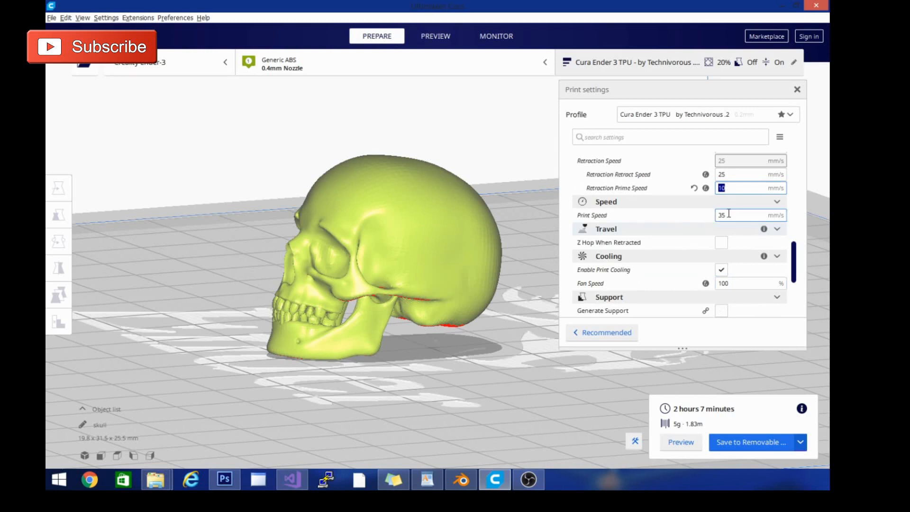
mouse_move(733, 217)
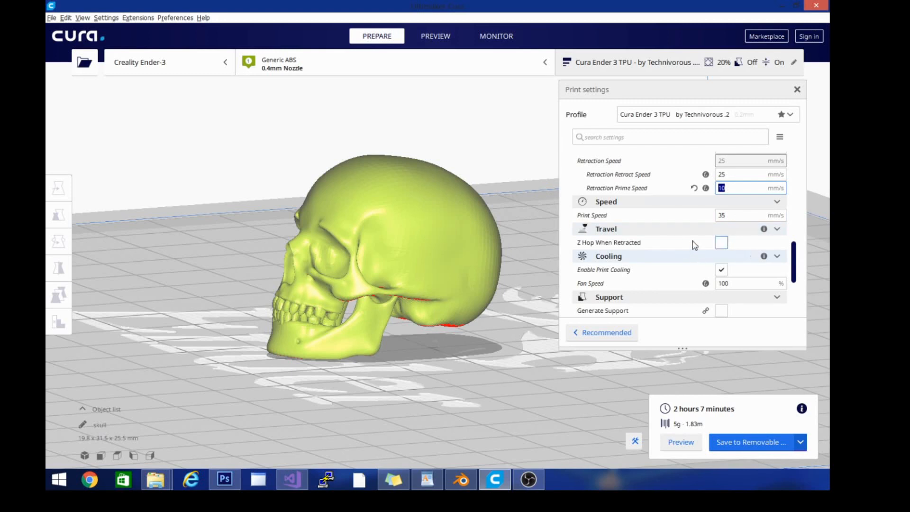
mouse_move(712, 219)
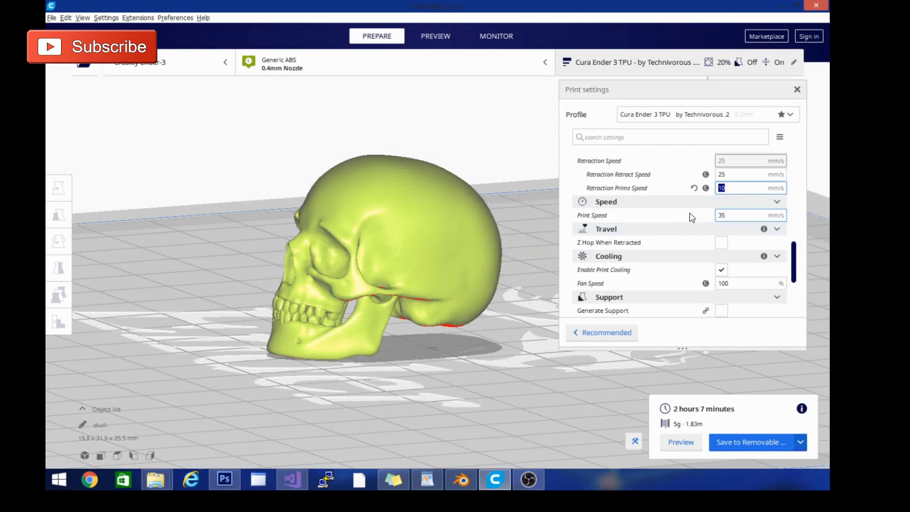
scroll(767, 276, down, 3)
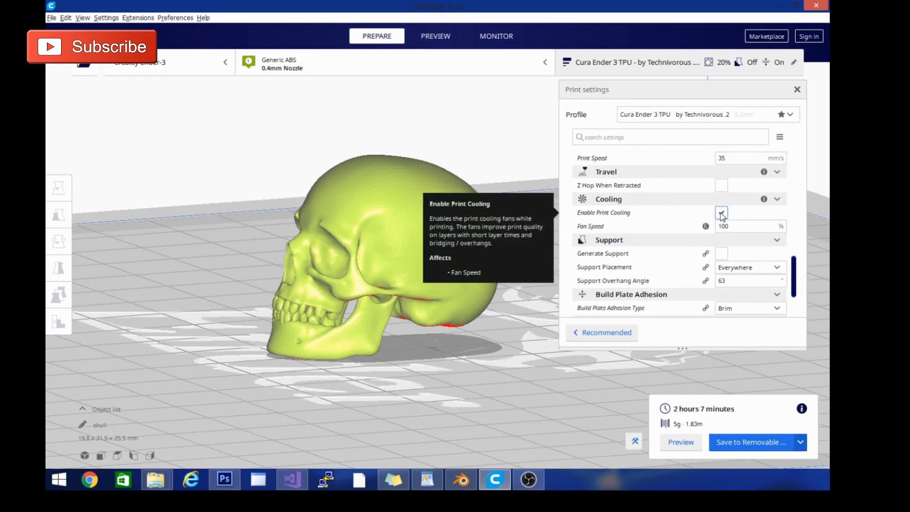
click(728, 228)
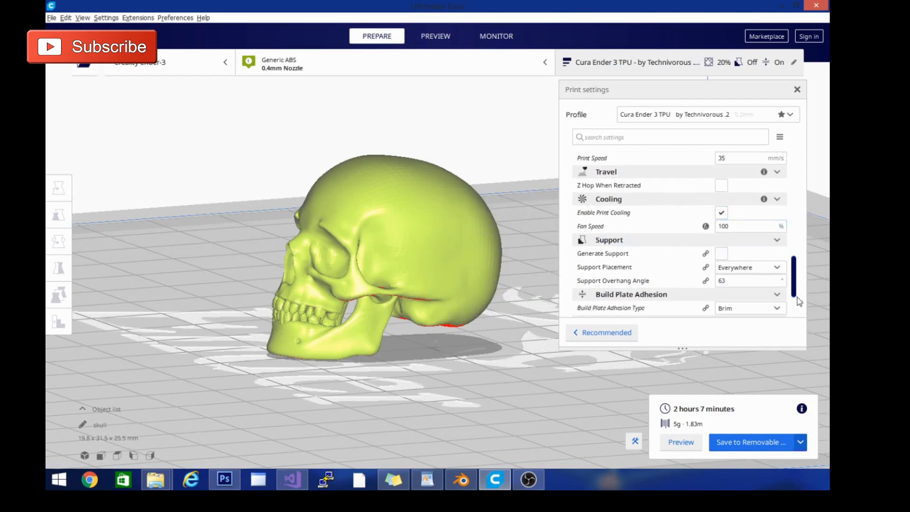
- Inspect the support, build plate adhesion, special mode and experimental Tree Support settings
scroll(803, 291, down, 3)
drag(801, 287, 803, 297)
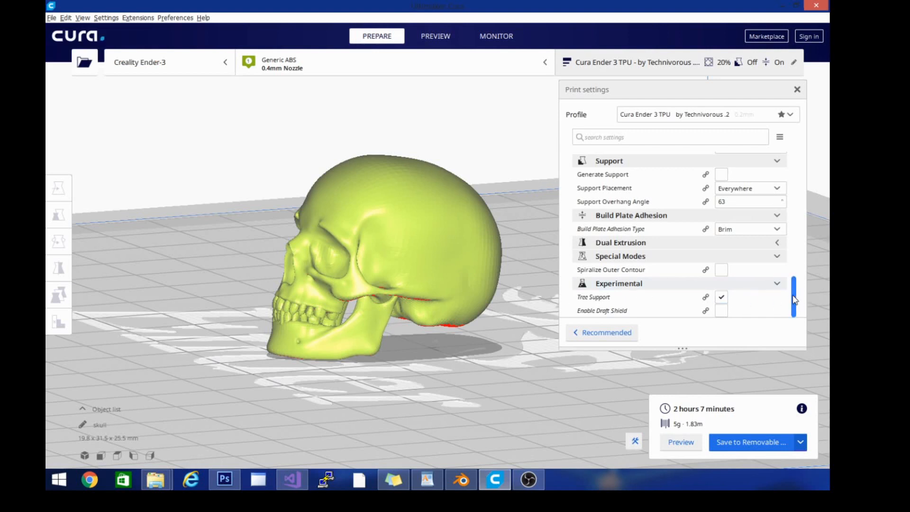
scroll(793, 298, up, 2)
scroll(792, 299, down, 2)
click(720, 298)
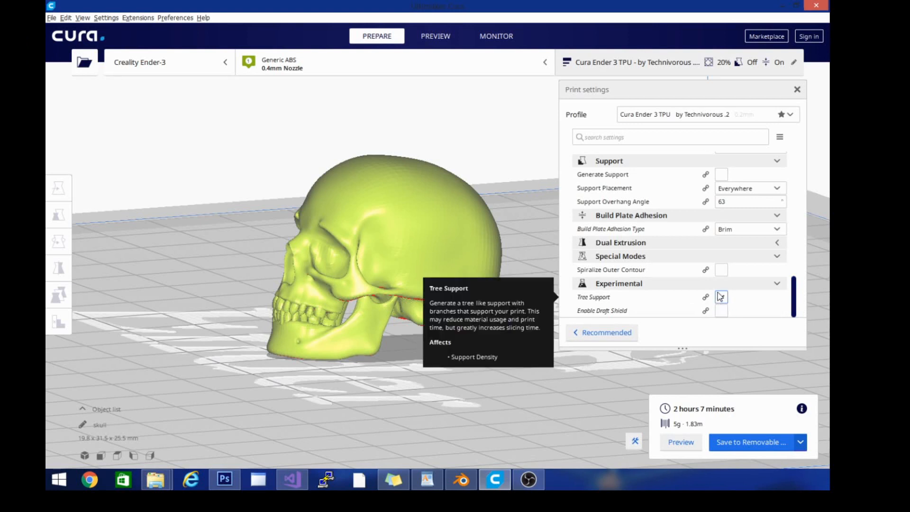
click(720, 297)
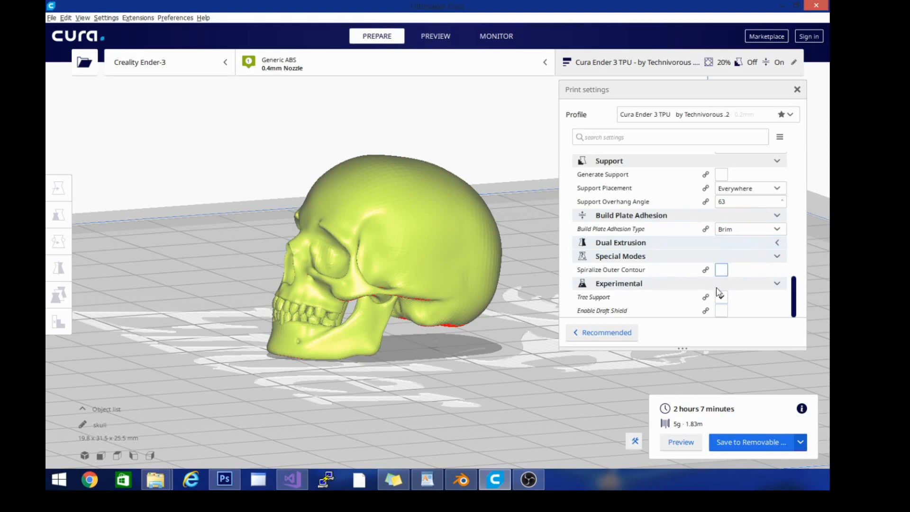
scroll(795, 299, up, 2)
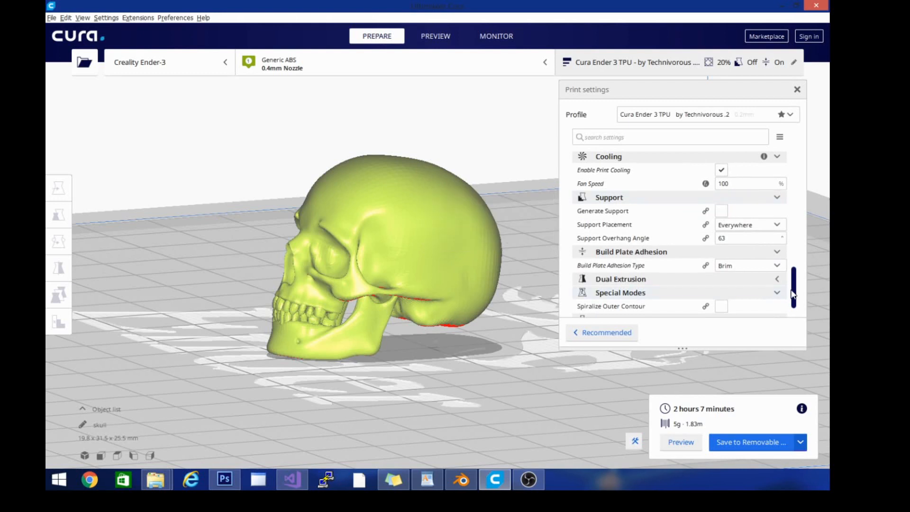
scroll(796, 268, up, 5)
scroll(796, 268, up, 1)
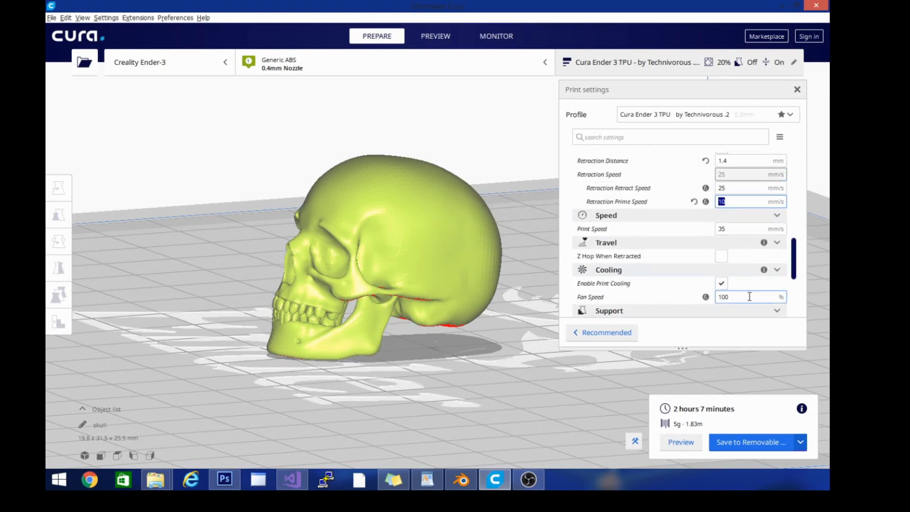
scroll(777, 232, up, 3)
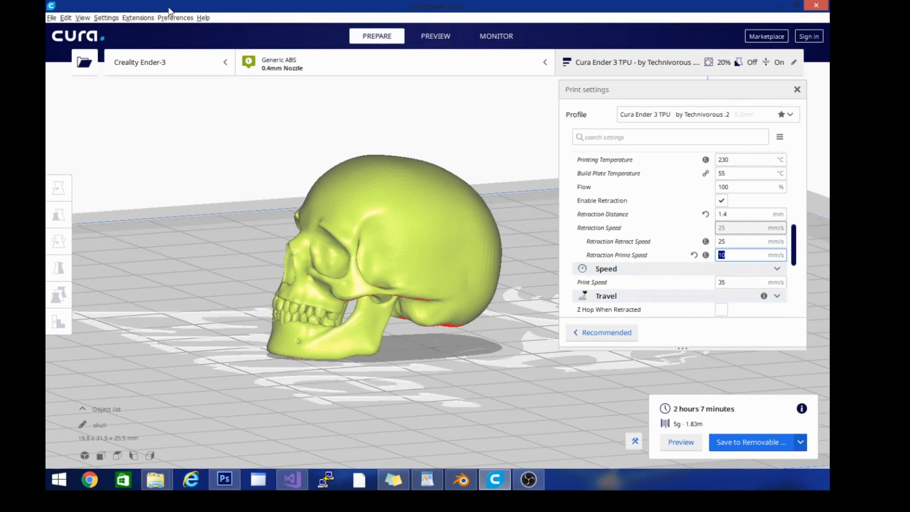
- Rename the active TPU profile to "Cura Ender 3 TPU - by Technivorous .1" and close the print settings
click(107, 19)
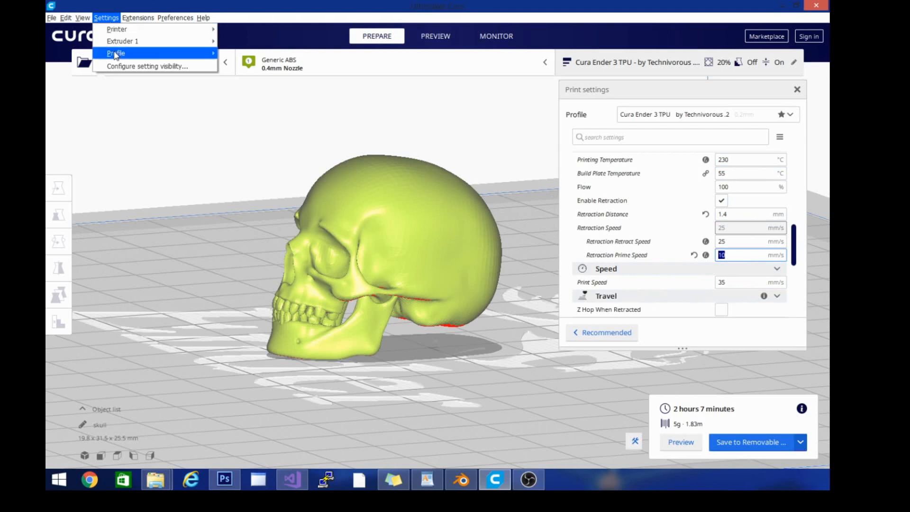
mouse_move(116, 53)
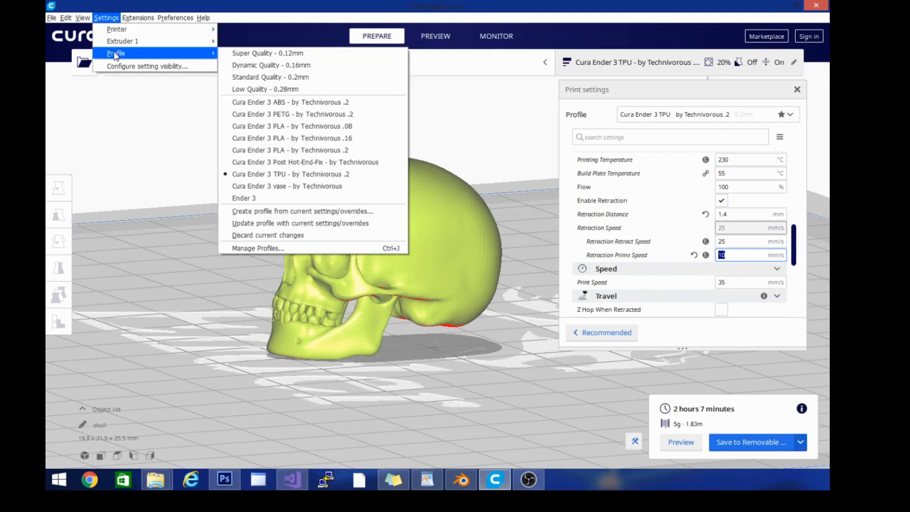
click(258, 244)
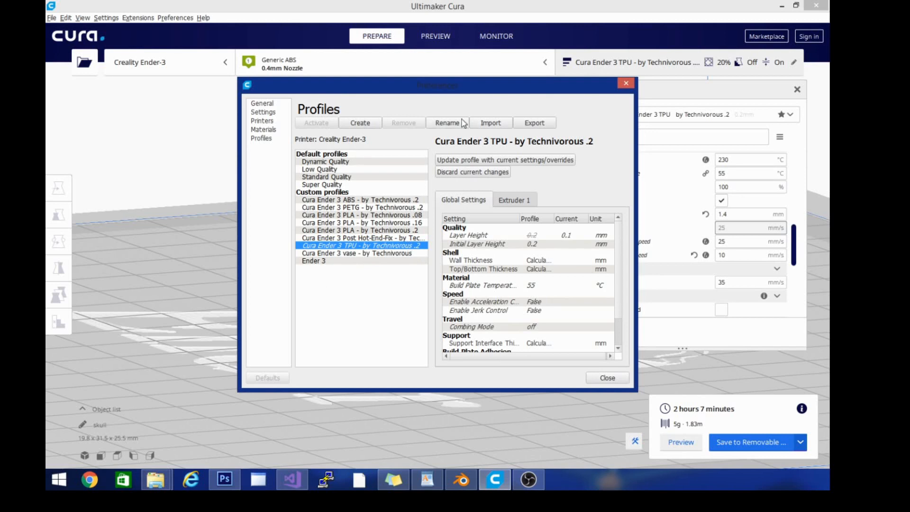
click(447, 122)
click(460, 234)
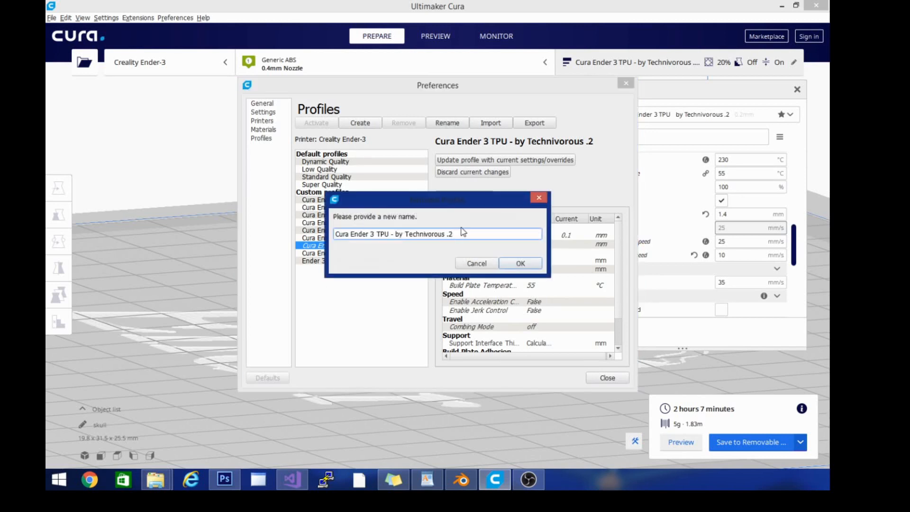
key(BackSpace)
text(1)
click(511, 263)
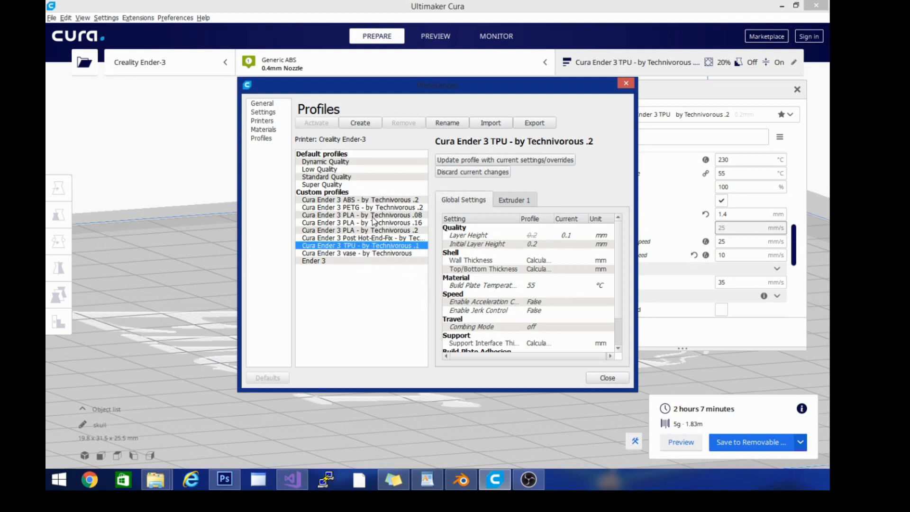
click(607, 377)
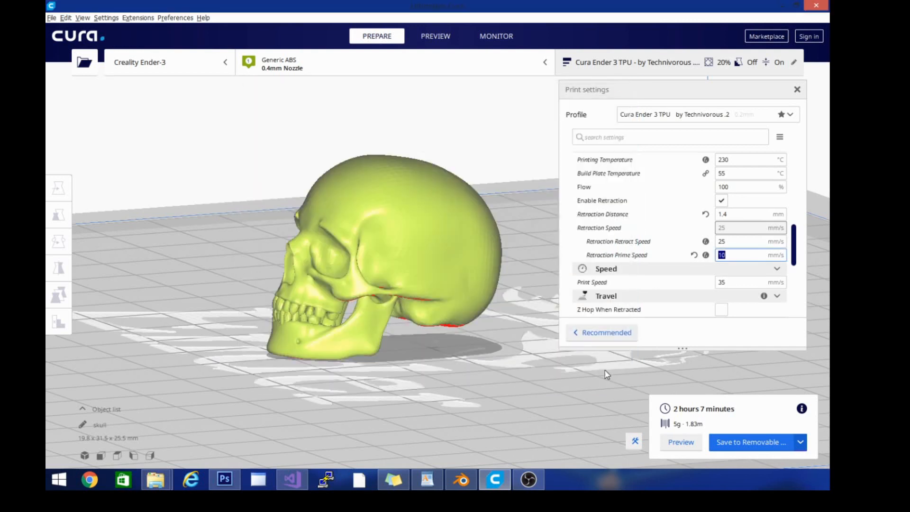
click(670, 63)
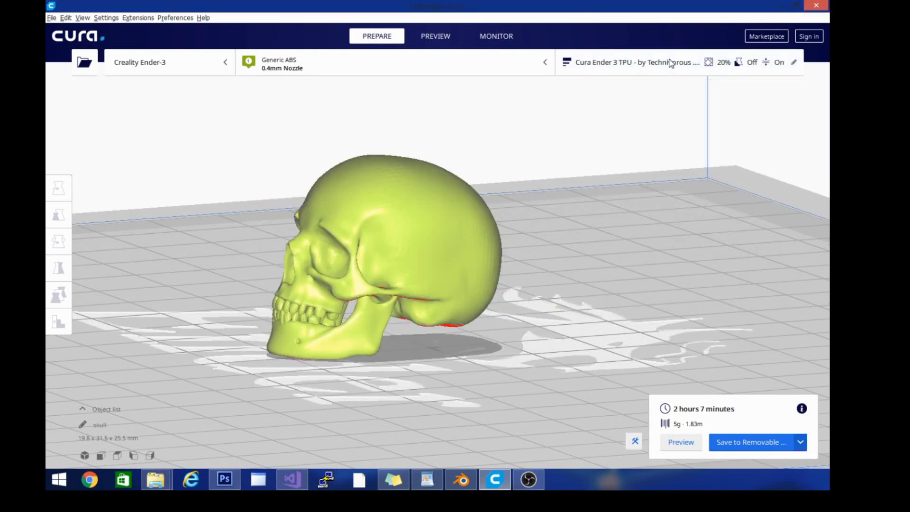
- Reopen the print settings and switch to the "Cura Ender 3 ABS - by Technivorous .2" profile, discarding the customized settings
click(671, 63)
click(593, 64)
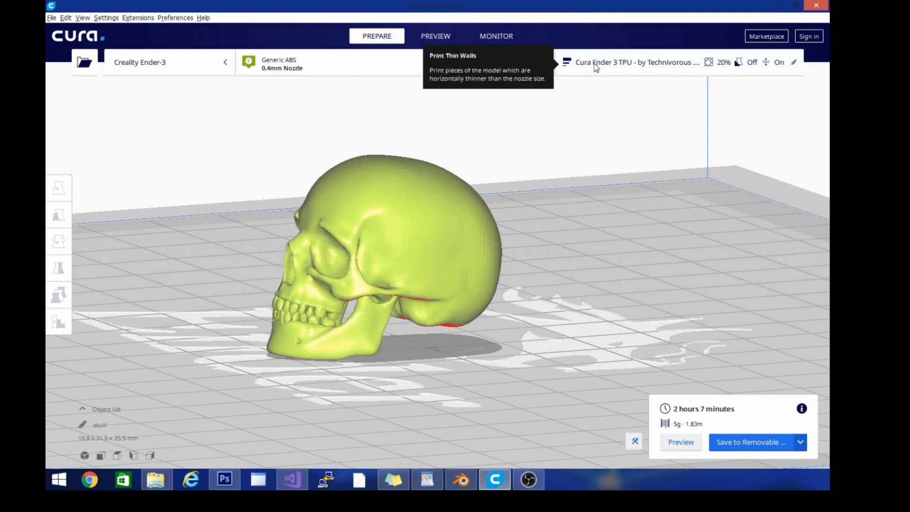
click(617, 65)
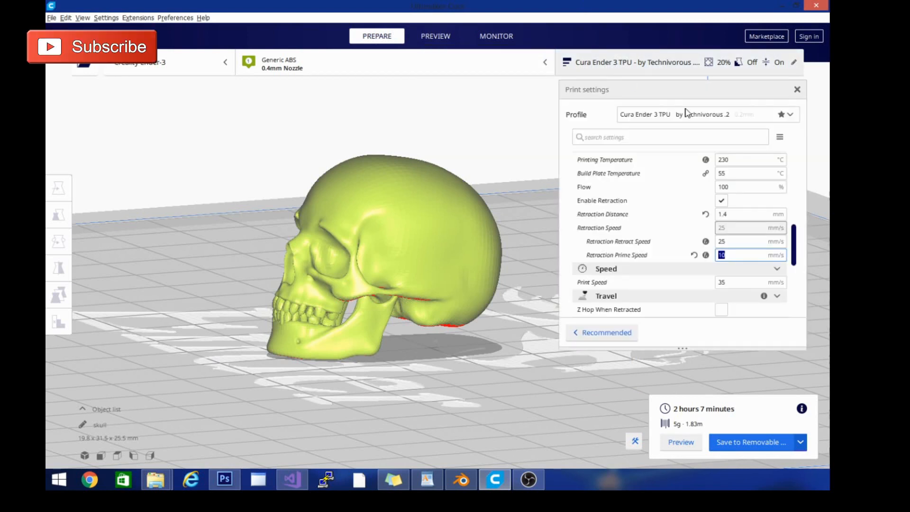
click(790, 115)
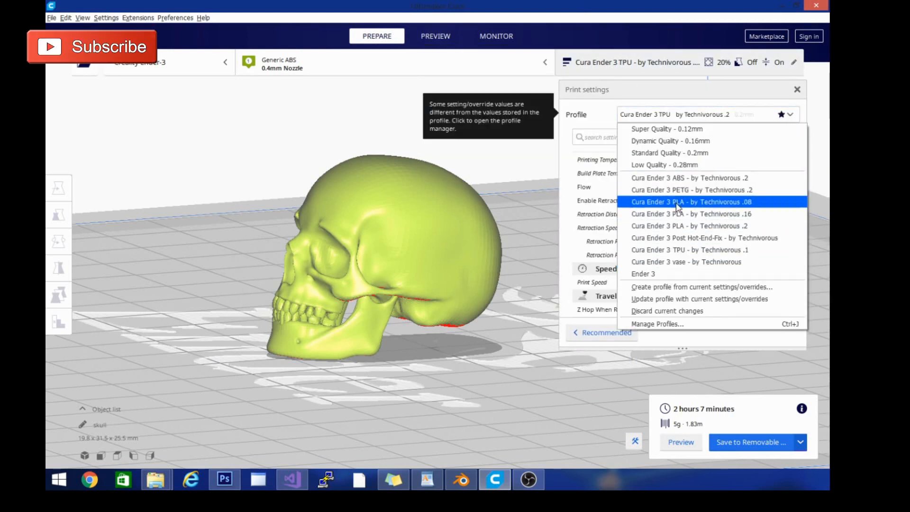
click(717, 178)
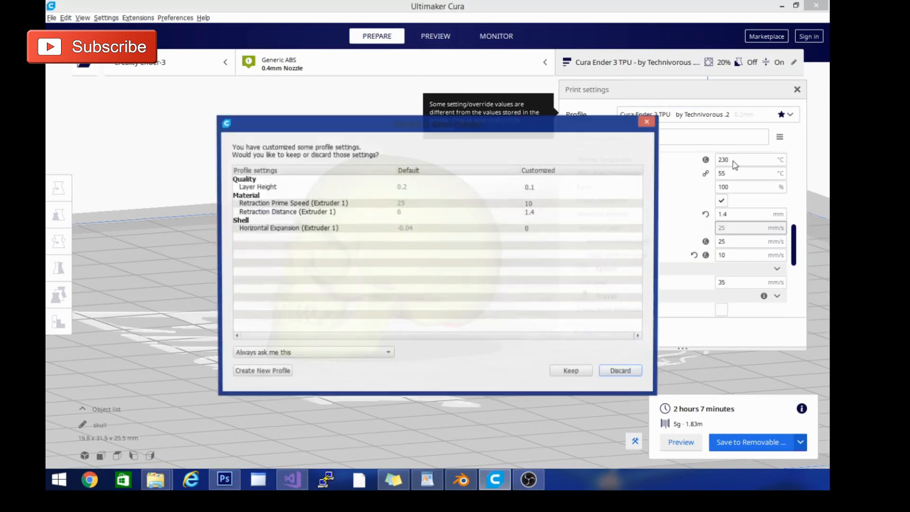
click(616, 373)
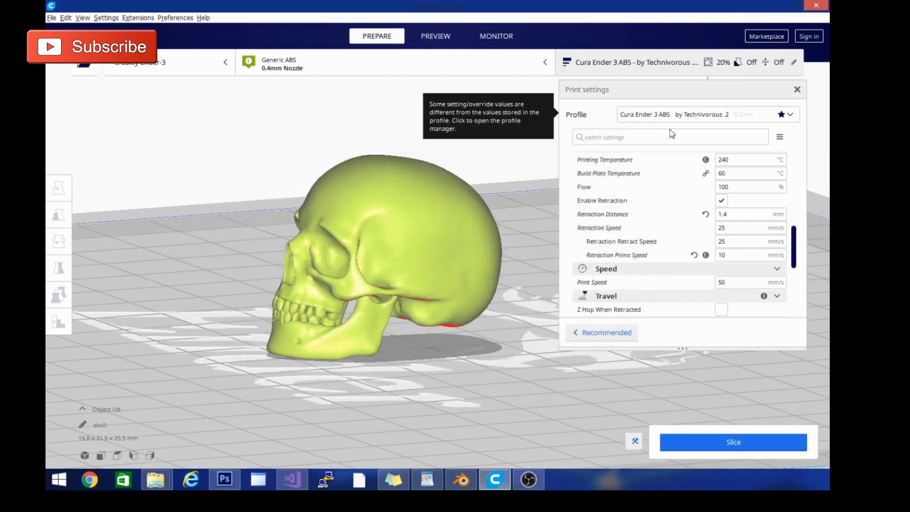
- Switch the profile to "Cura Ender 3 PLA - by Technivorous .2" and then back to "Cura Ender 3 TPU - by Technivorous .1"
click(758, 115)
click(765, 116)
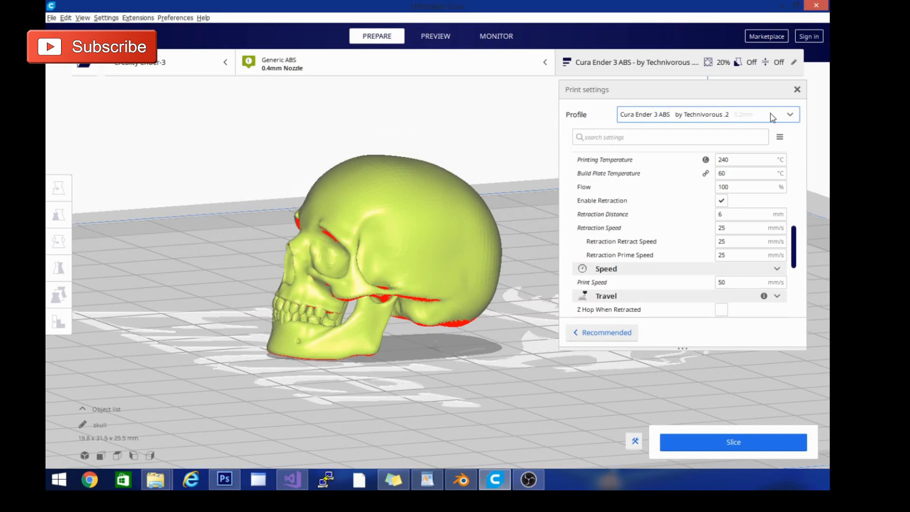
click(772, 117)
click(650, 228)
click(752, 117)
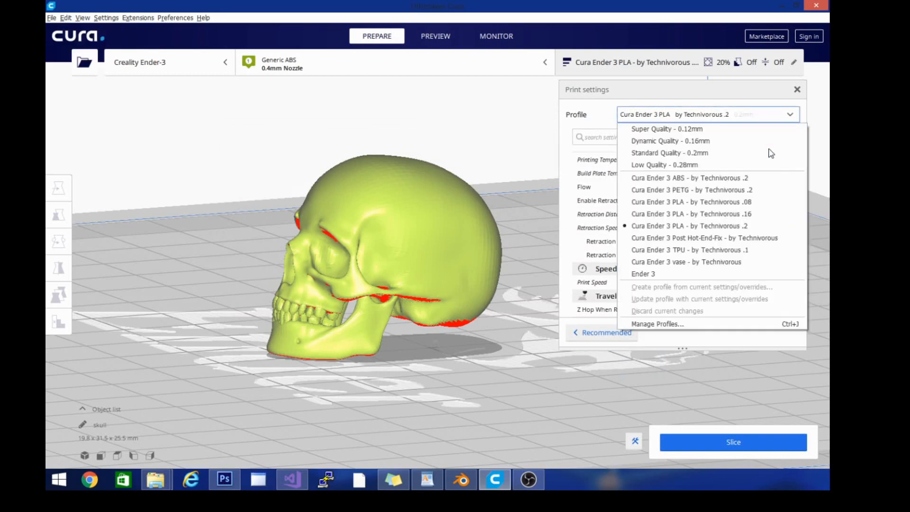
click(761, 160)
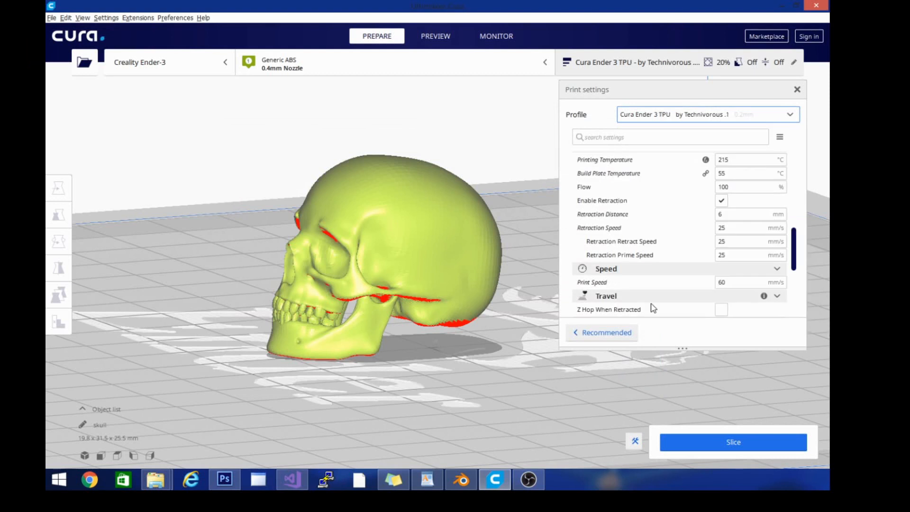
- Set the TPU profile's retraction distance to 1.4 mm, edit its retraction prime speed, and set the layer height to 0.1 mm
double_click(729, 213)
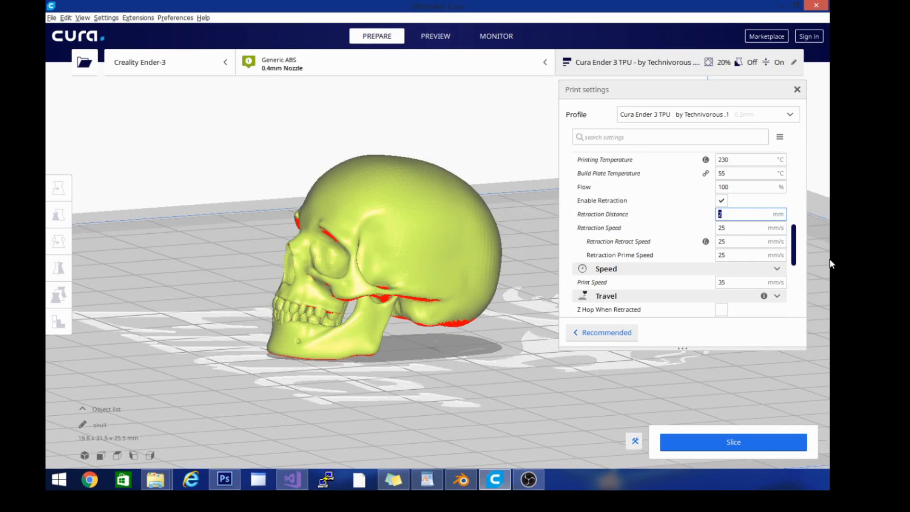
text(1.4)
click(732, 255)
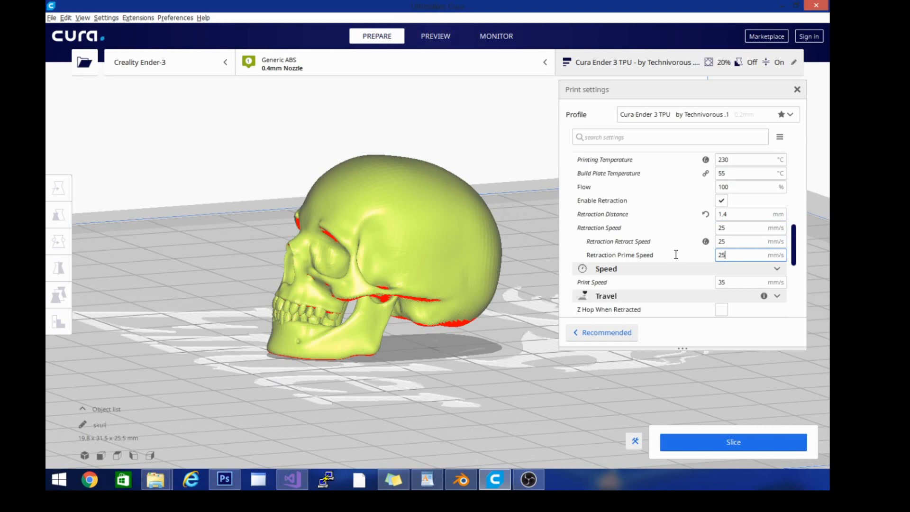
scroll(726, 174, up, 8)
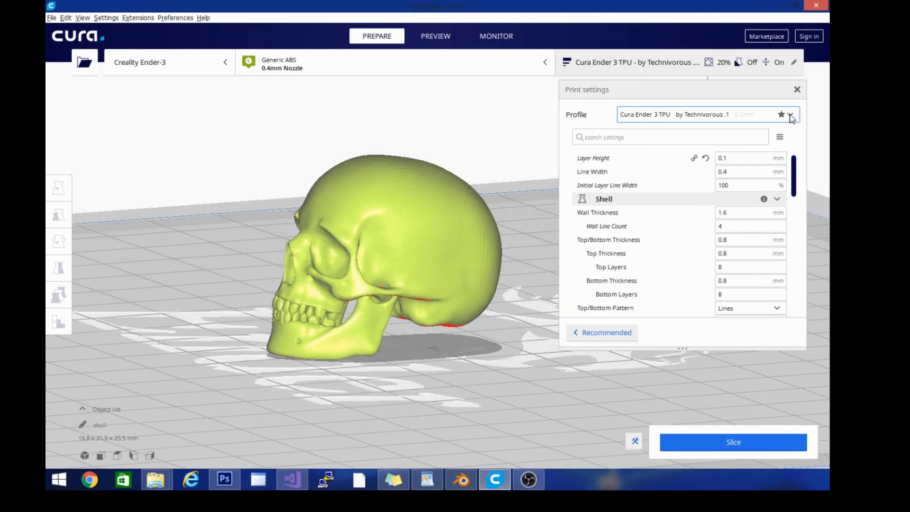
- Reselect the "Cura Ender 3 TPU - by Technivorous .1" profile and update it with the current settings and overrides in the profile manager
click(790, 116)
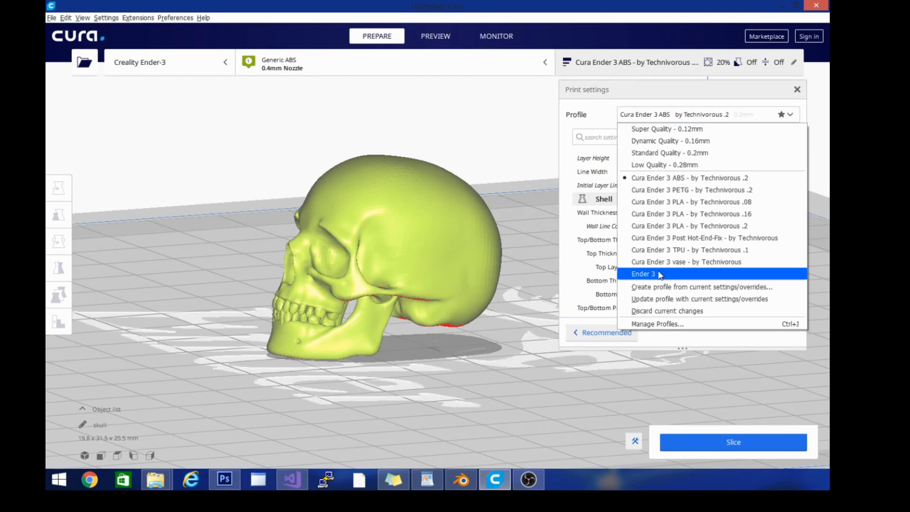
click(673, 250)
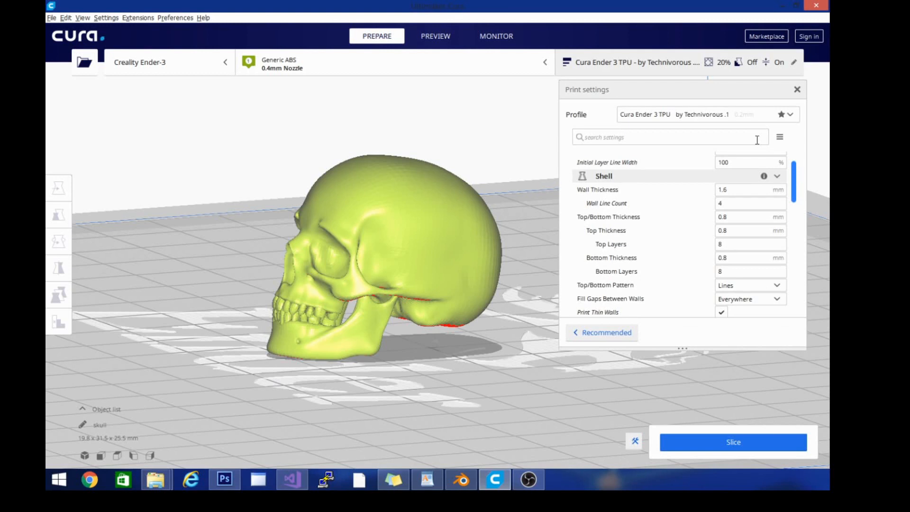
key(ctrl+k)
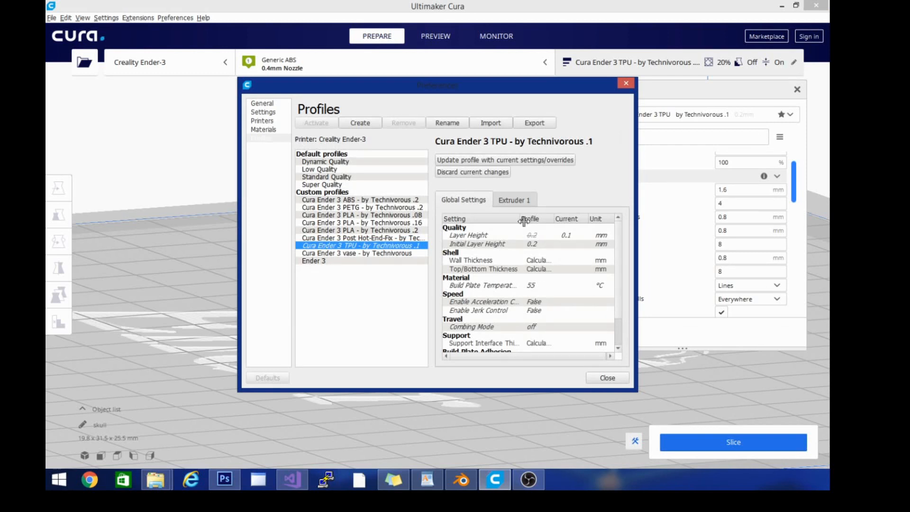
click(500, 161)
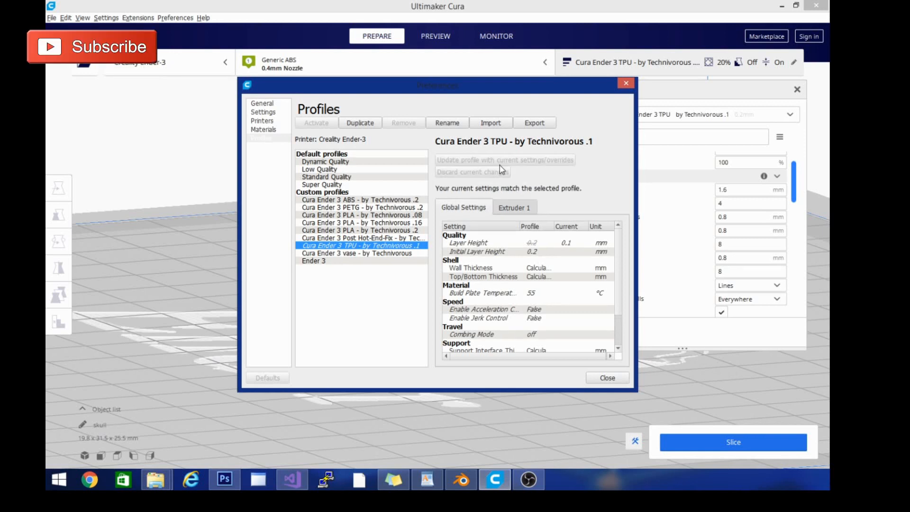
click(626, 83)
- Switch to the "Cura Ender 3 PLA - by Technivorous .16" profile and back to TPU .1 to check the saved quality, shell and material settings
click(663, 114)
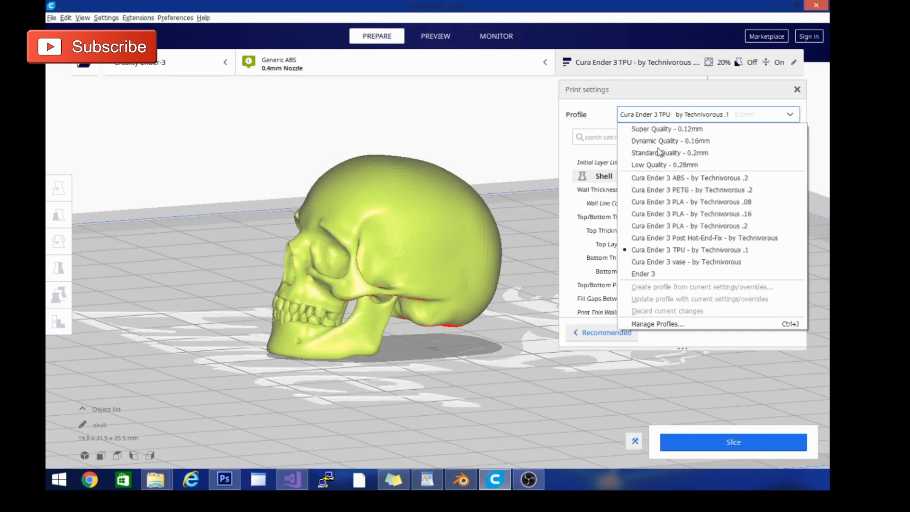
click(659, 211)
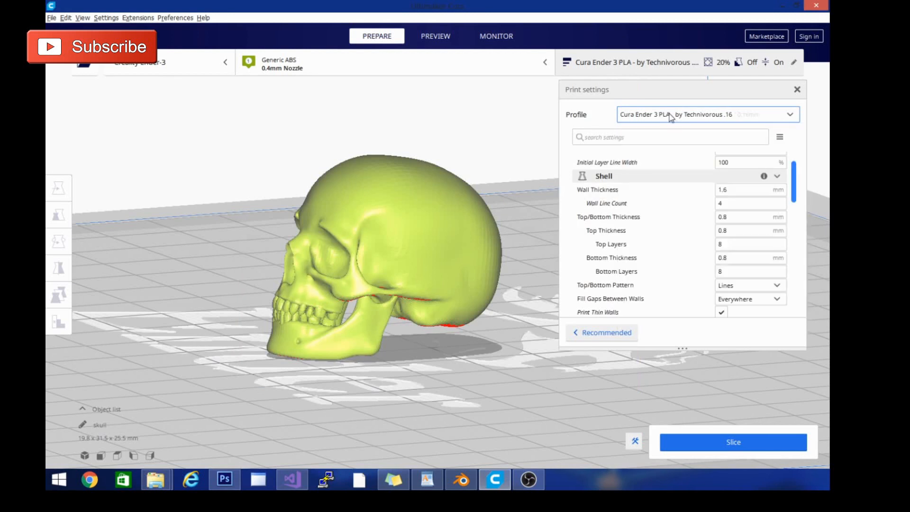
click(686, 117)
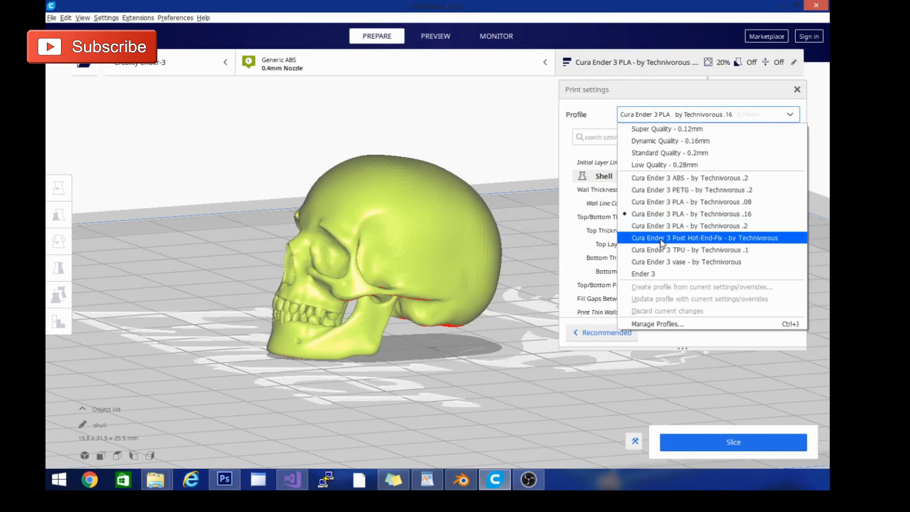
click(664, 251)
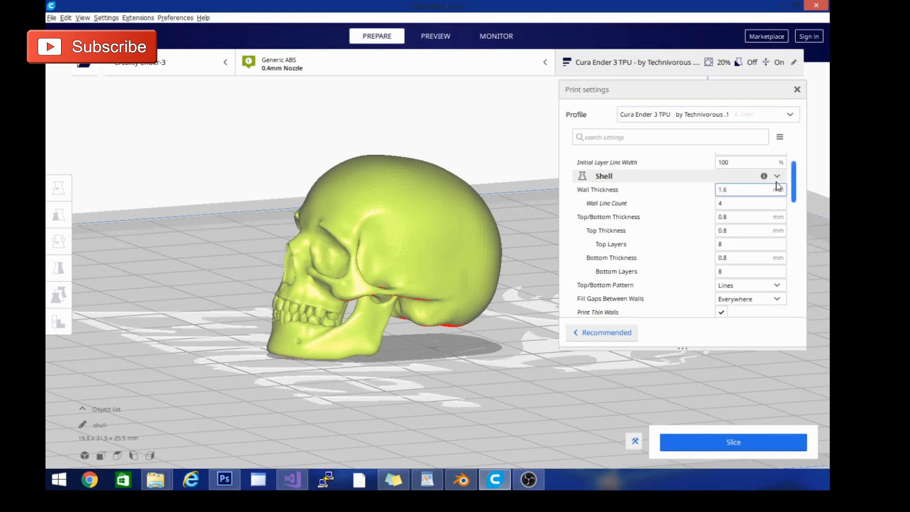
scroll(793, 180, up, 1)
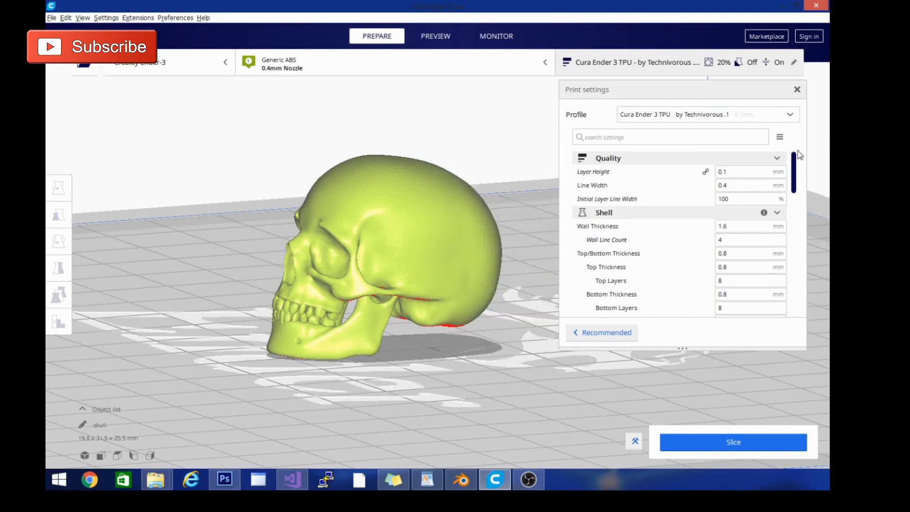
scroll(711, 237, down, 5)
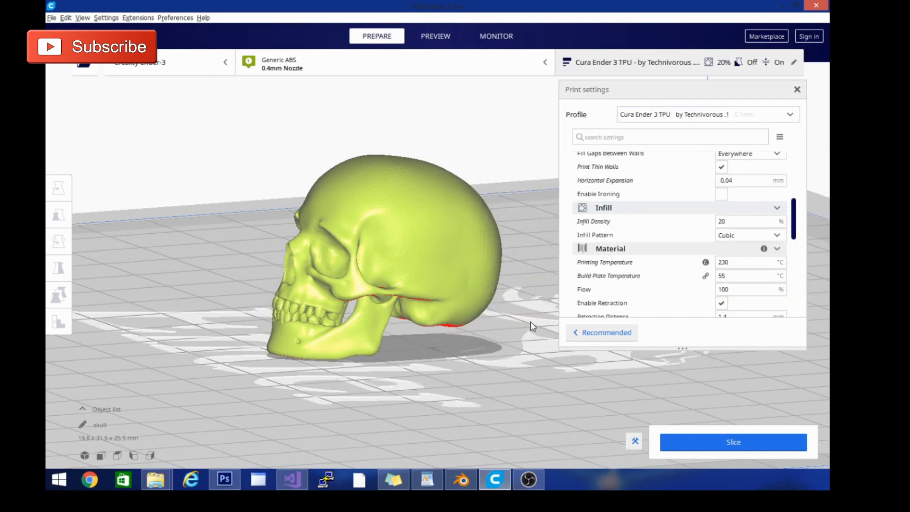